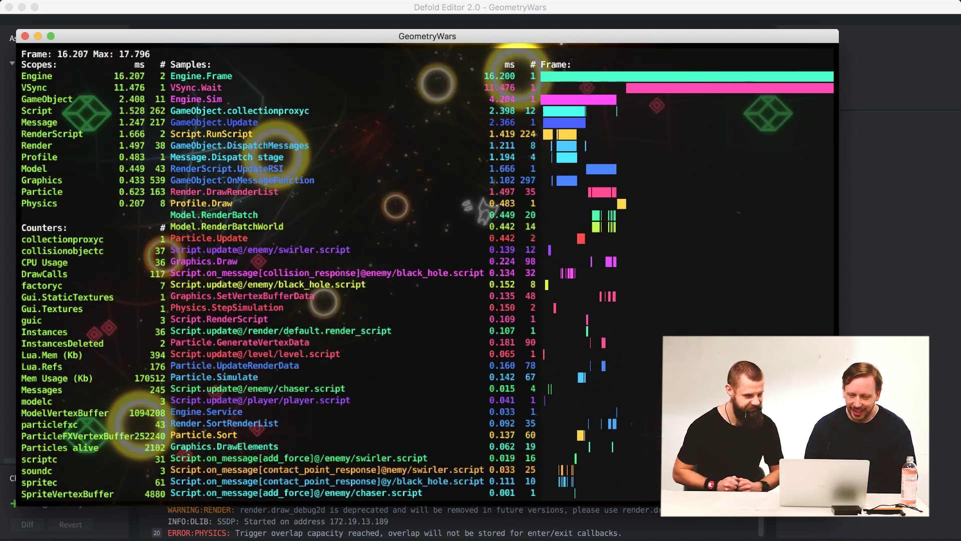
Step: Toggle the profiler overlay off and back on over the running GeometryWars game
key(p)
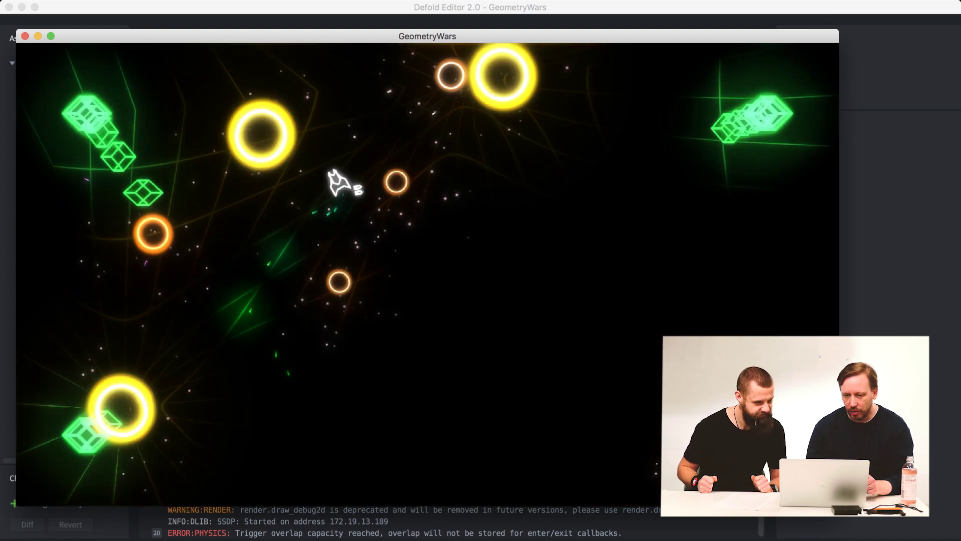
key(p)
key(p)
key(p)
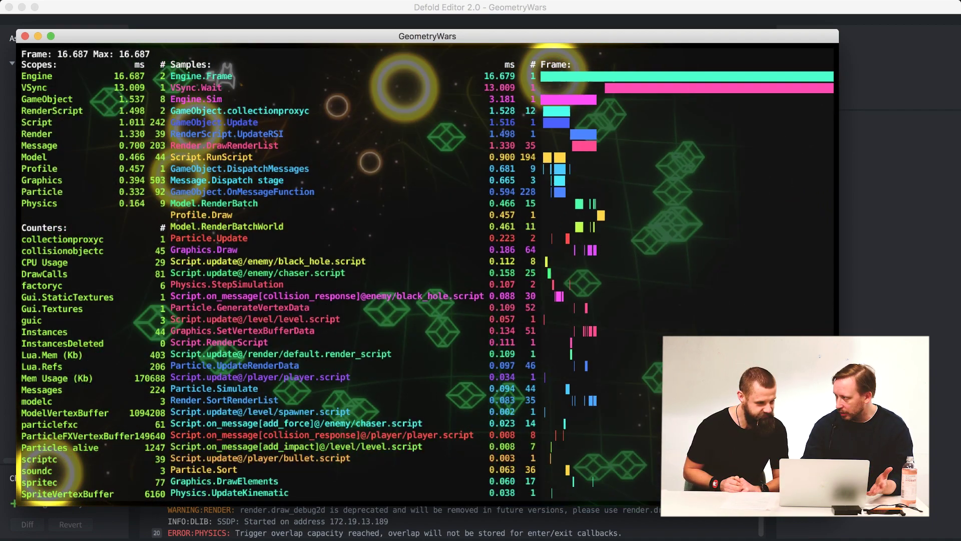
Step: Pause the profiler so it freezes on the 16.829 ms recorded frame
key(p)
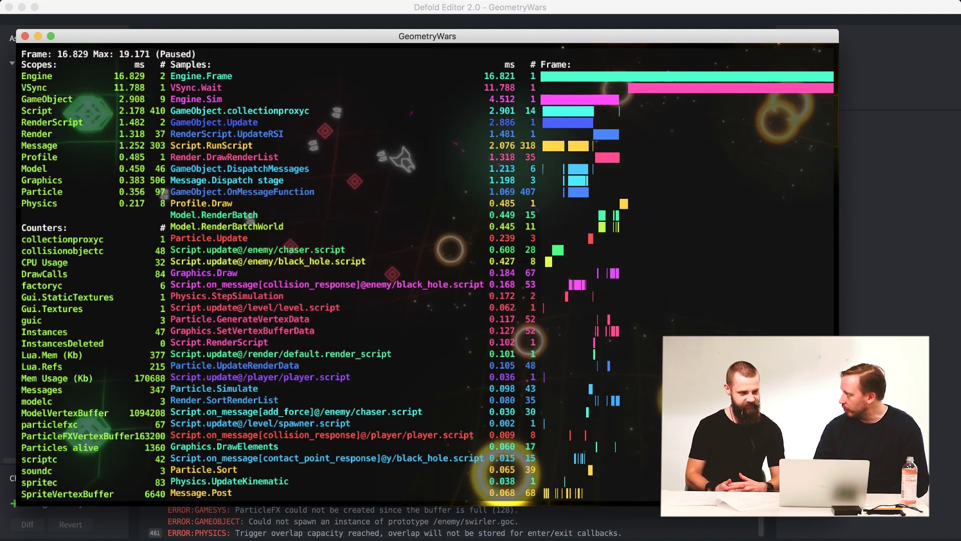
Step: Resize the game window narrow, then wide and shorter, and step the paused profiler back one frame
drag(839, 503, 373, 540)
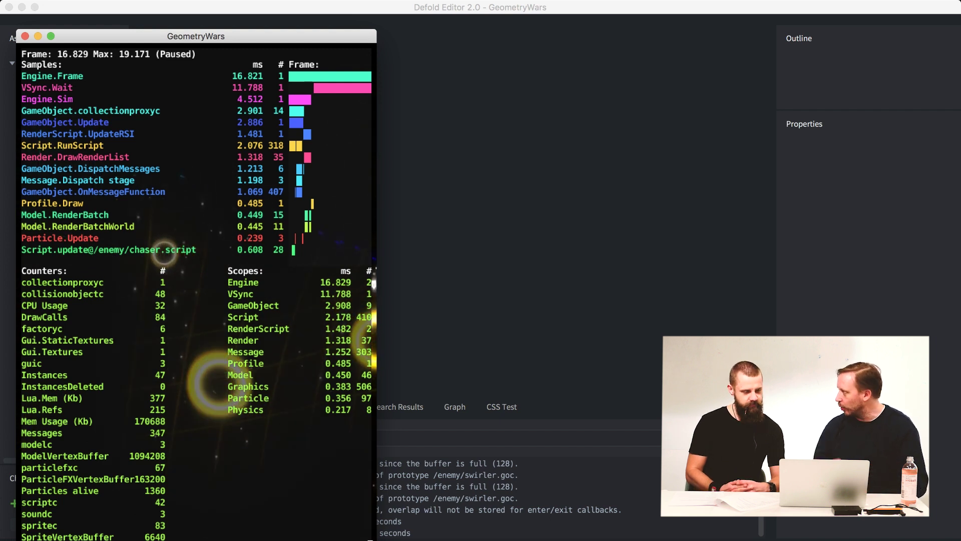
drag(375, 539, 799, 444)
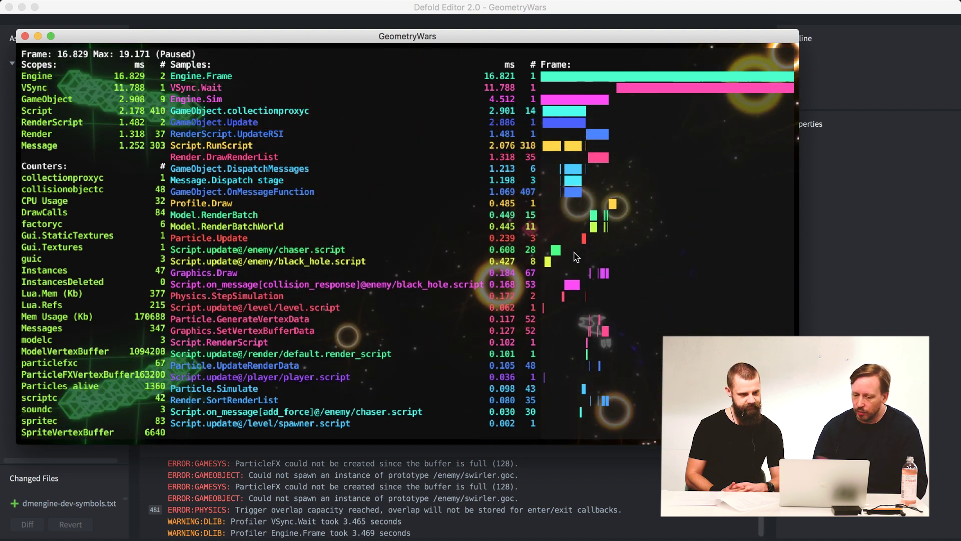
key(Left)
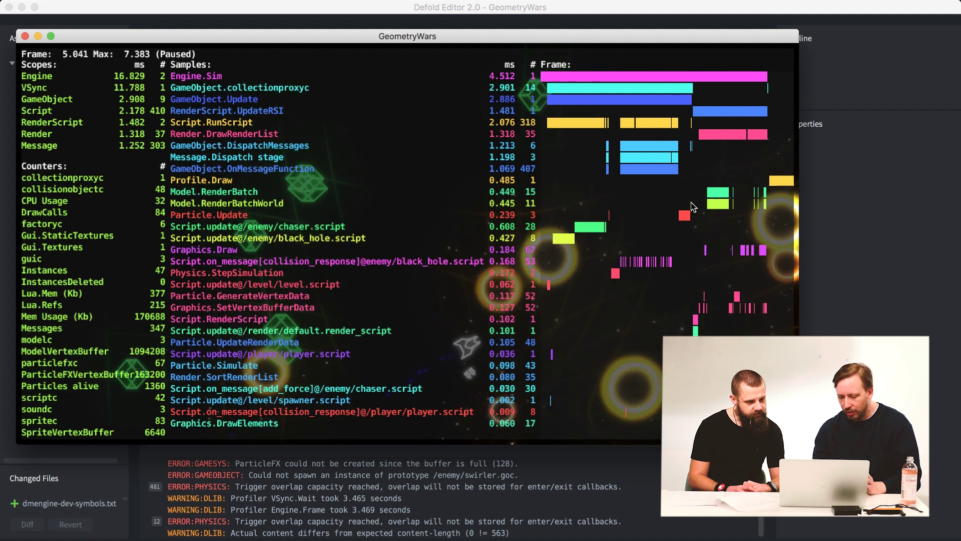
Step: Step the paused profiler back through the 16.829 ms and 5.041 ms recorded frames
key(Left)
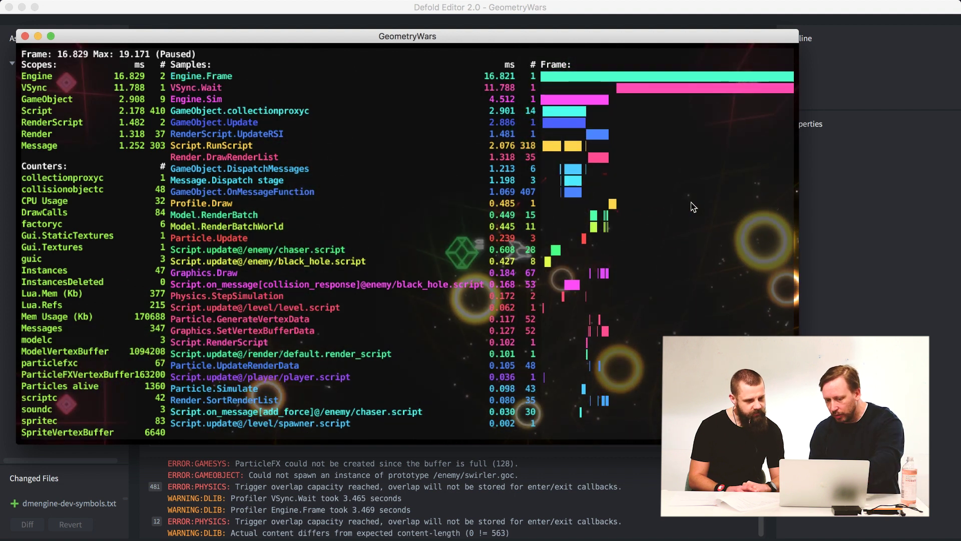
key(Left)
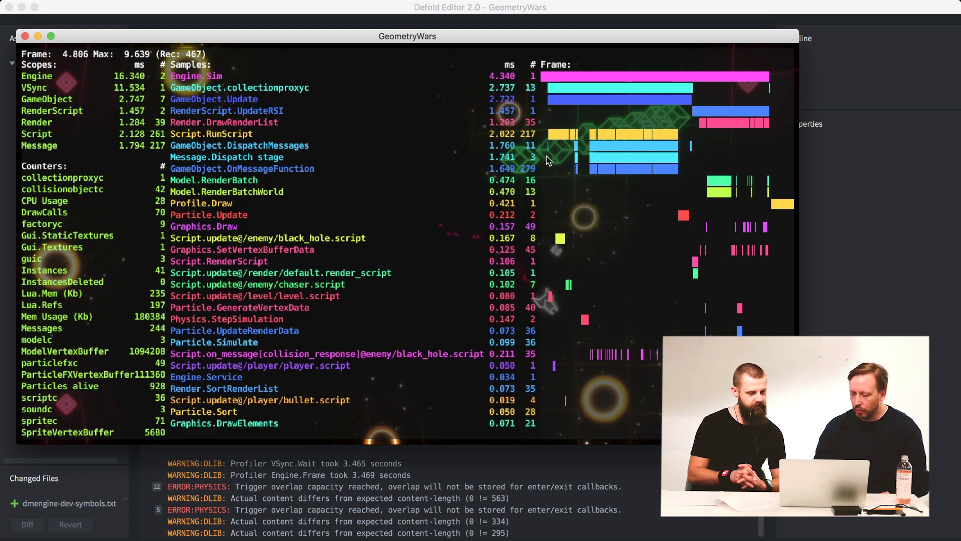
Step: Collapse the profiler to its frame line and show recorded frame 1474 at 3.978 ms
key(p)
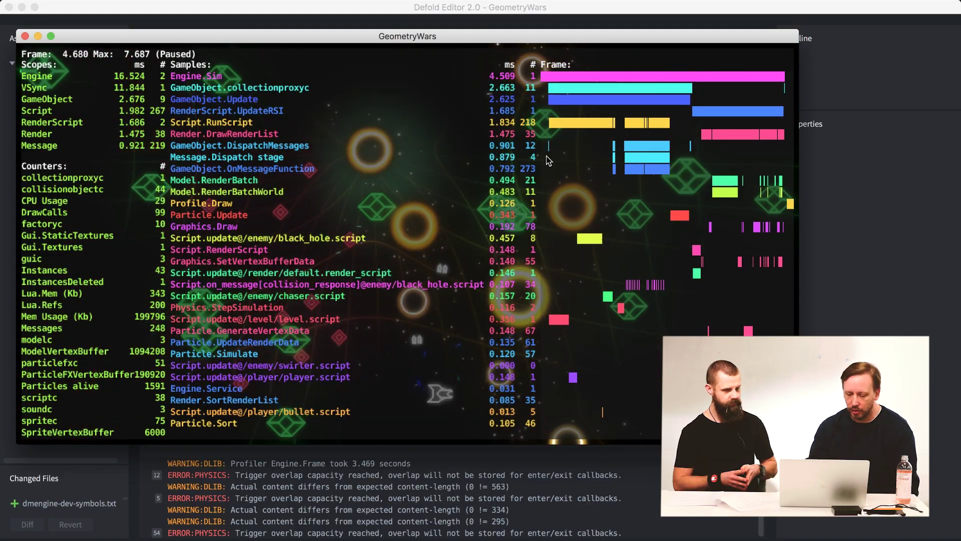
key(Right)
Step: Step back through recorded frames, jump to the first recorded frame, then step forward again
key(Left)
key(Left)
key(Left)
key(Left)
key(Left)
key(Left)
key(Left)
key(Left)
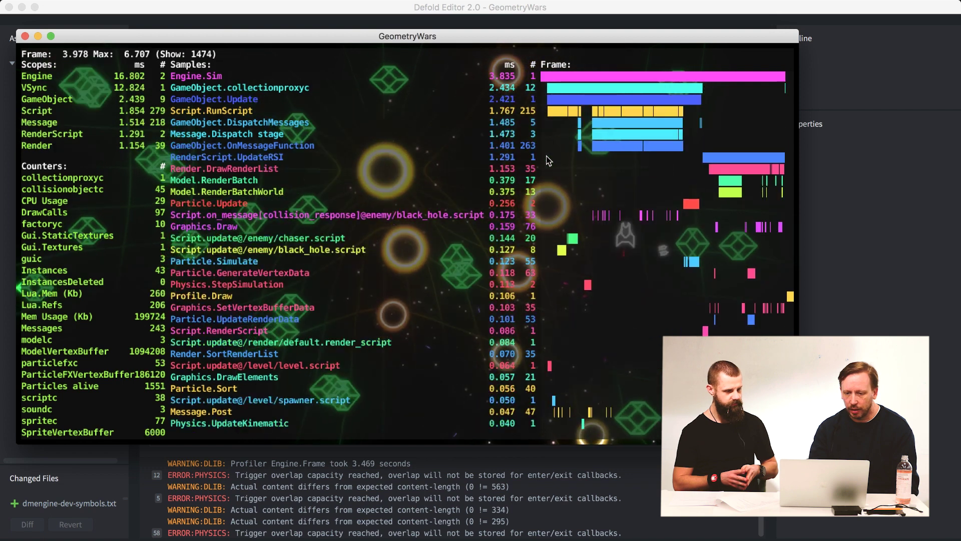
key(Left)
key(Left)
key(Left)
key(Left)
key(Left)
key(Left)
key(Left)
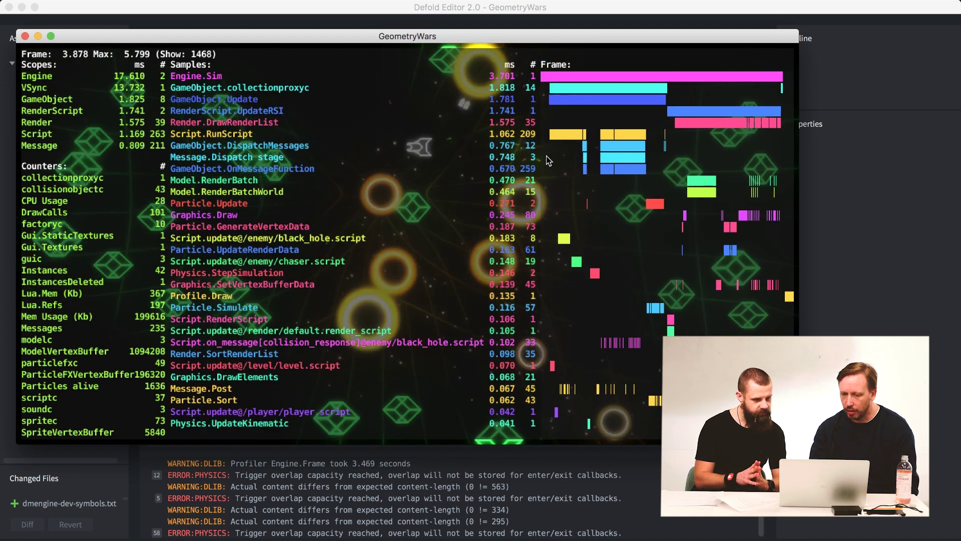
key(Left)
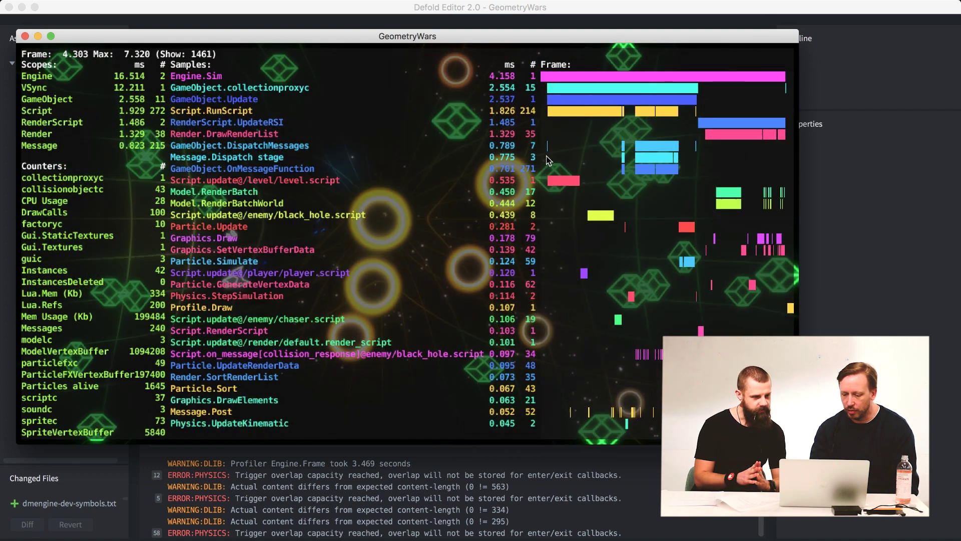
key(Home)
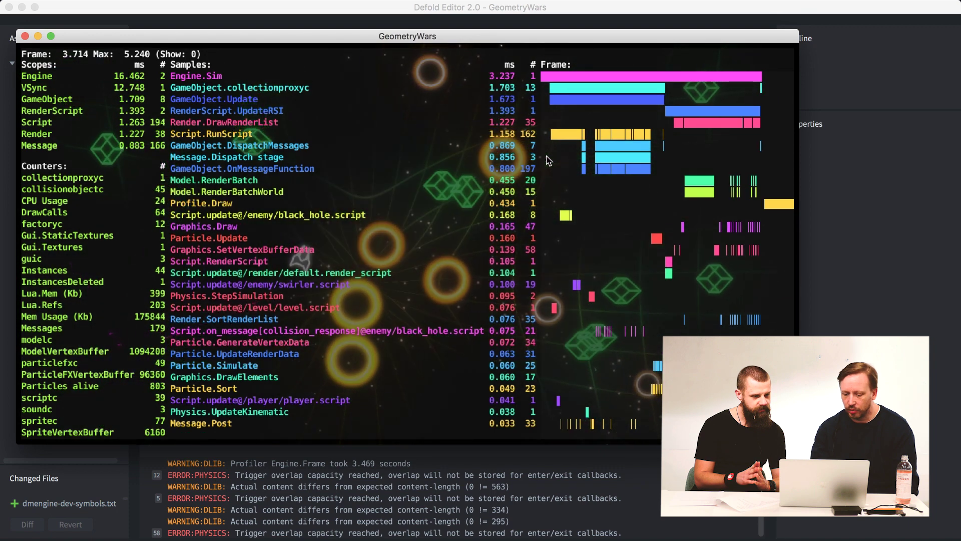
key(Right)
key(Right)
key(Right)
key(Right)
key(Right)
key(Right)
key(Right)
key(Right)
key(Right)
key(Right)
key(Right)
key(Right)
key(Right)
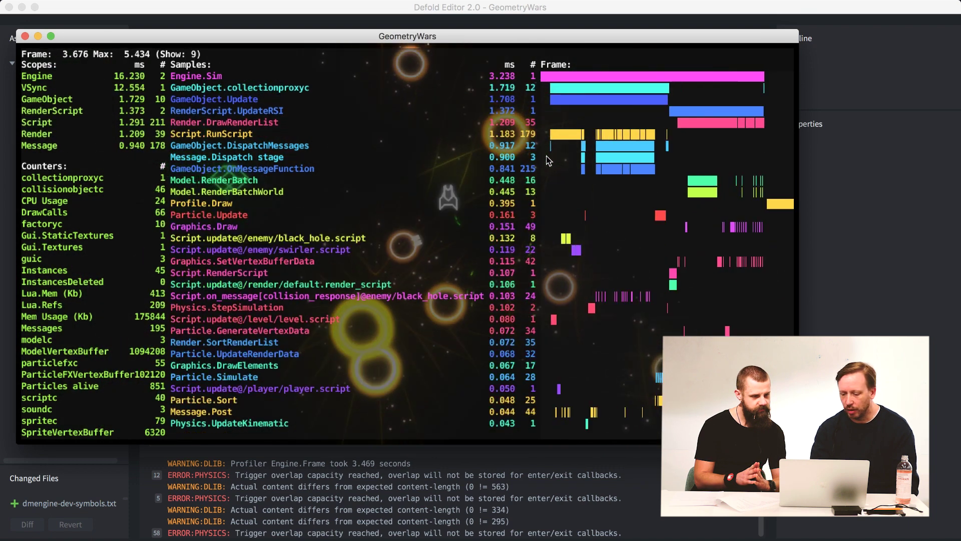